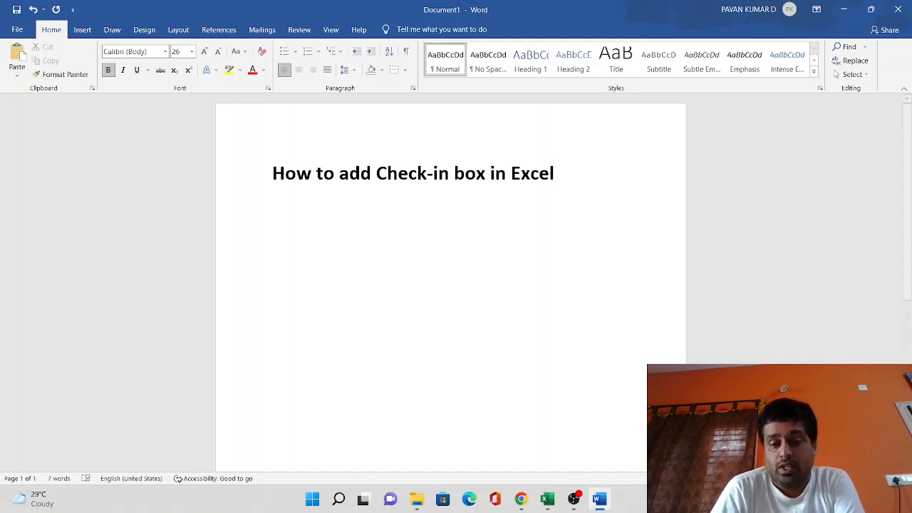
Switch to the 100-contacts workbook in Excel and autofit the widths of columns A and B.
{"action": "left_click", "coordinate": [547, 499]}
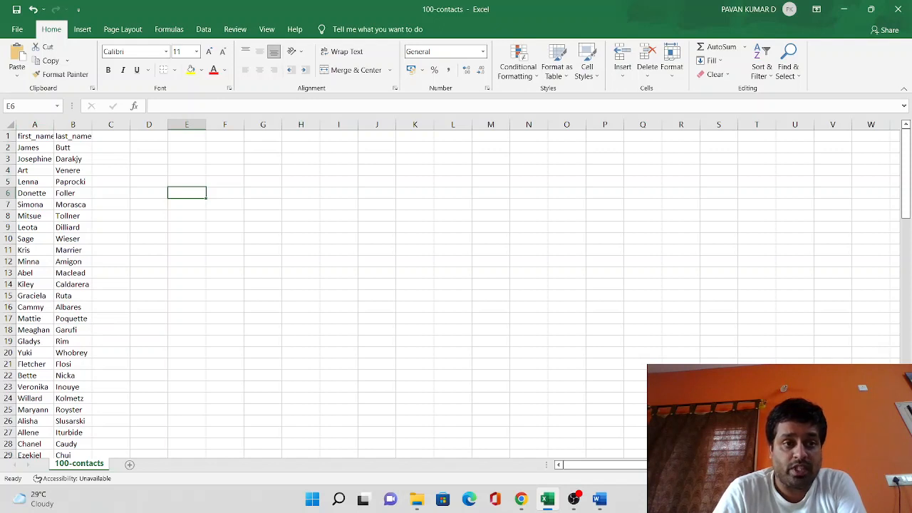
{"action": "left_click_drag", "start_coordinate": [34, 124], "coordinate": [73, 125]}
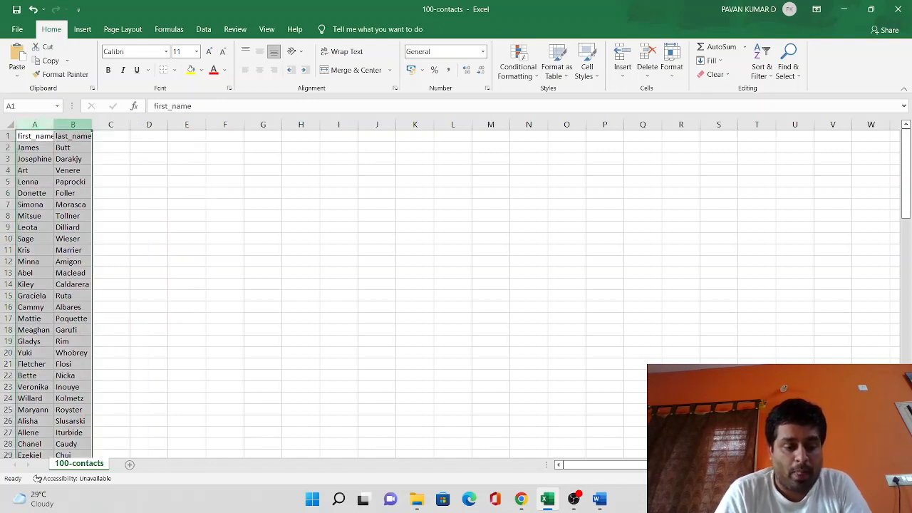
{"action": "key", "text": "alt"}
{"action": "key", "text": "h"}
{"action": "key", "text": "o"}
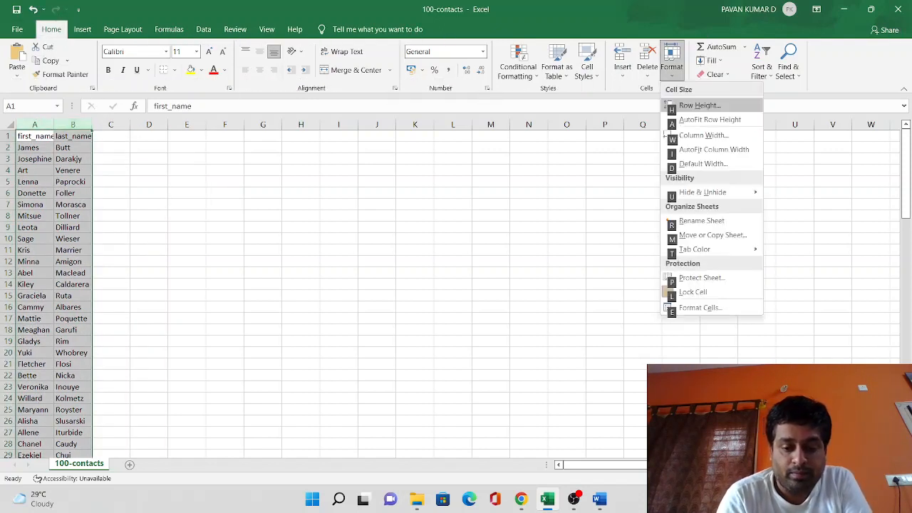
{"action": "key", "text": "i"}
{"action": "left_click", "coordinate": [196, 227]}
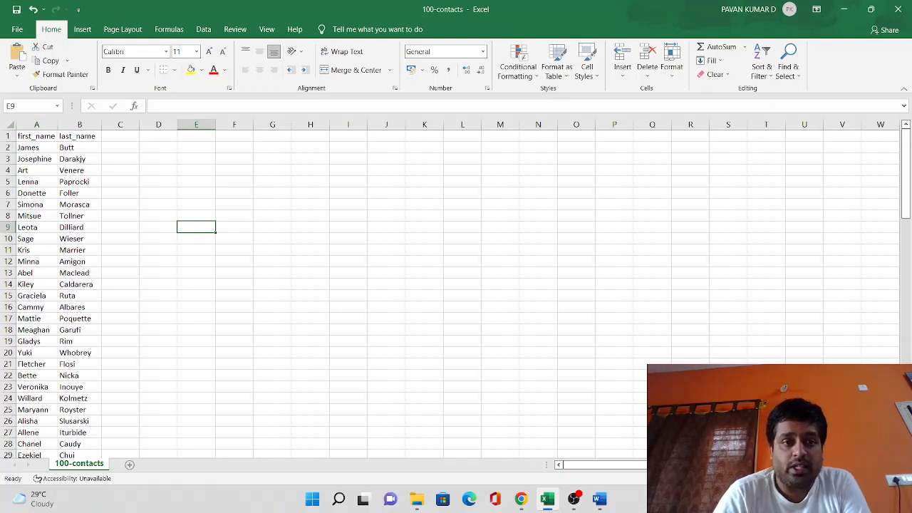
Enter the heading Task in C1, with Done in C2 and Not completed in C3.
{"action": "left_click", "coordinate": [120, 136]}
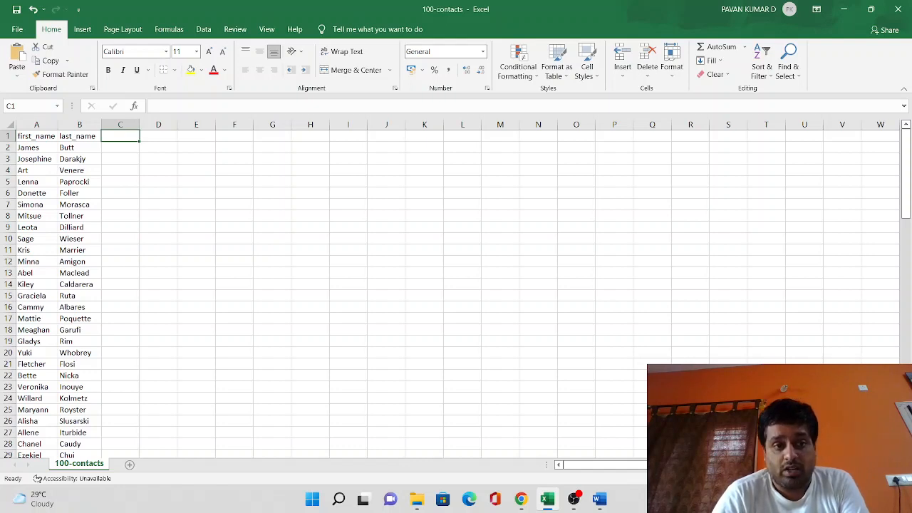
{"action": "type", "text": "Task"}
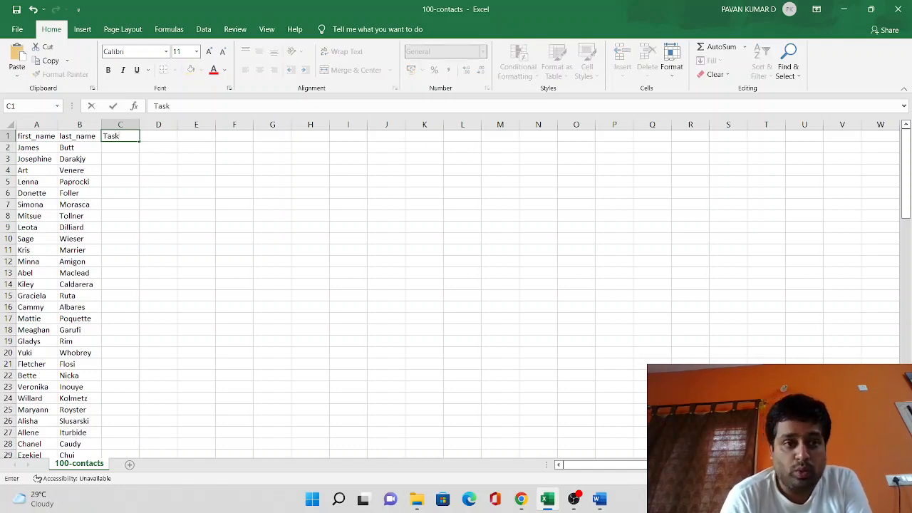
{"action": "key", "text": "Return"}
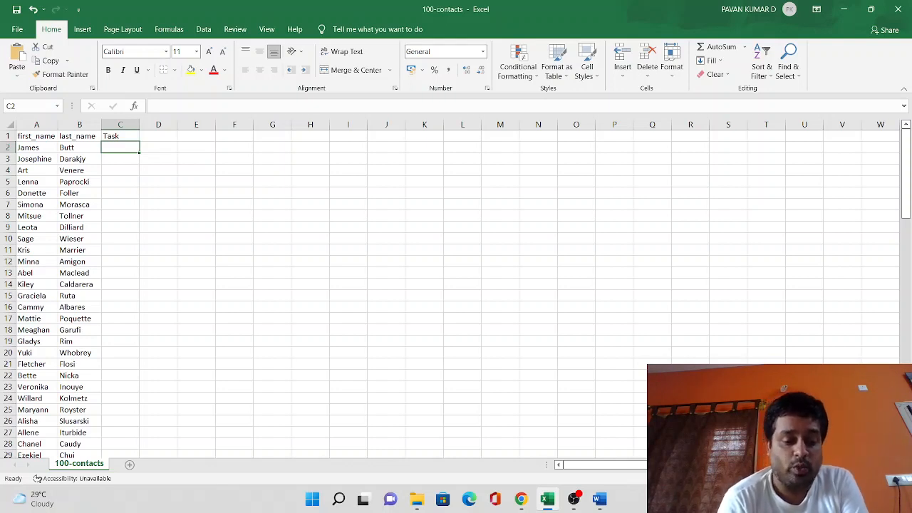
{"action": "type", "text": "Don"}
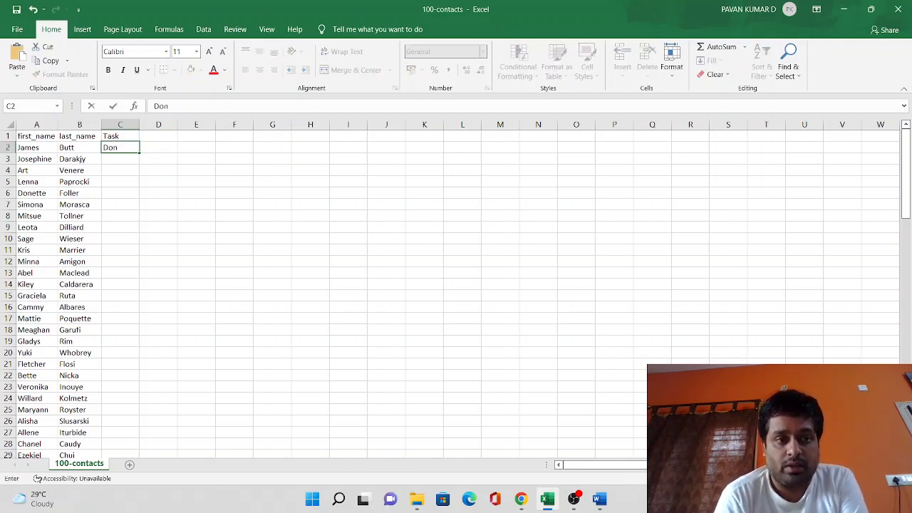
{"action": "type", "text": "e"}
{"action": "key", "text": "Return"}
{"action": "type", "text": "N"}
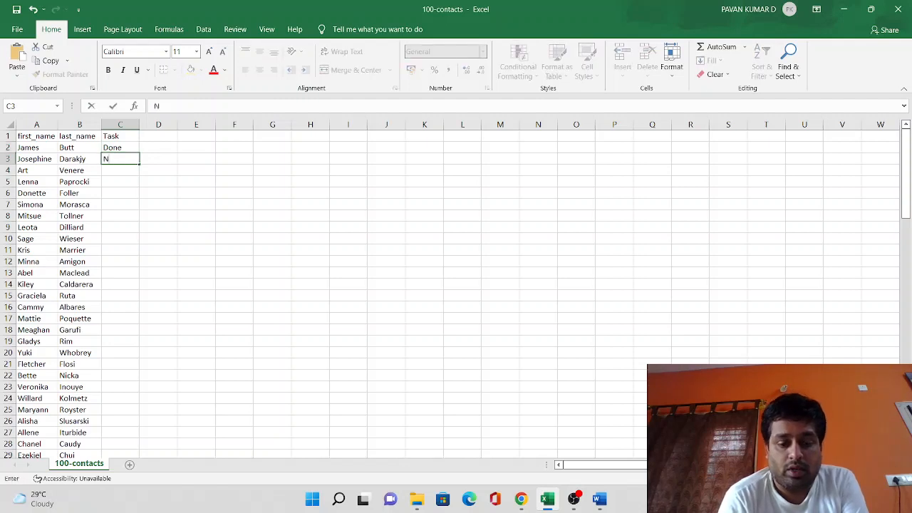
{"action": "type", "text": "ot com"}
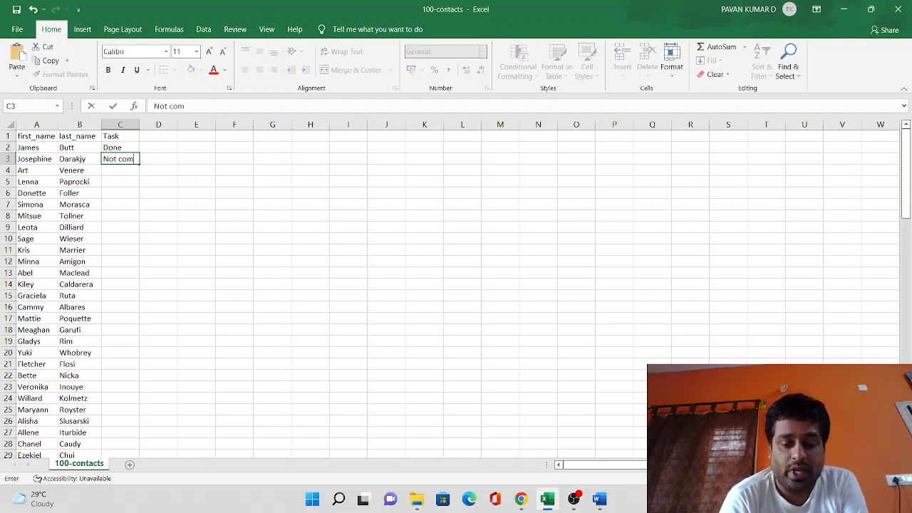
{"action": "type", "text": "pleted"}
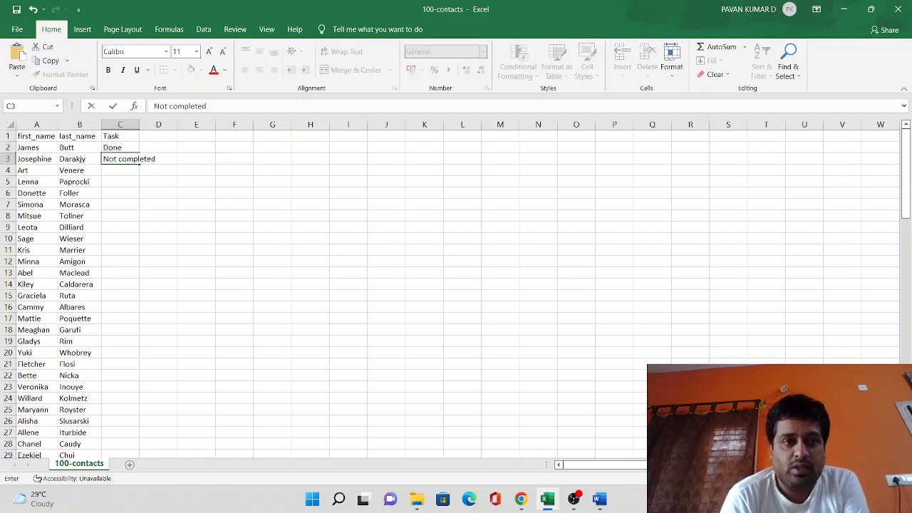
{"action": "key", "text": "Return"}
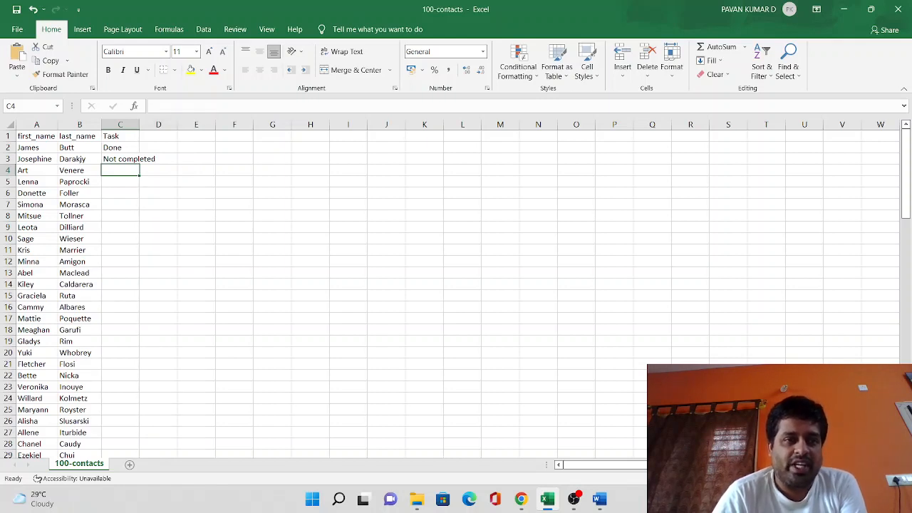
Autofit column C to its longest entry, and clear the contents of cells C1:C3.
{"action": "double_click", "coordinate": [139, 125]}
{"action": "left_click", "coordinate": [215, 193]}
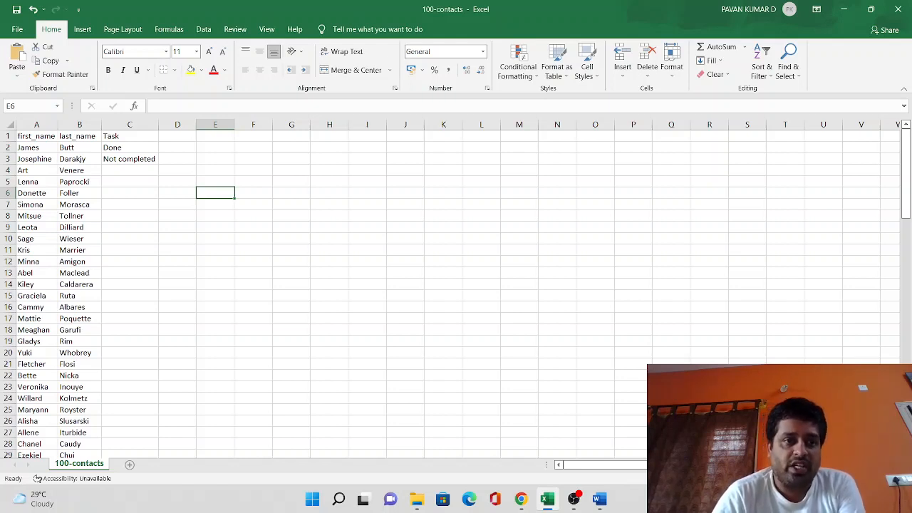
{"action": "left_click_drag", "start_coordinate": [129, 137], "coordinate": [129, 159]}
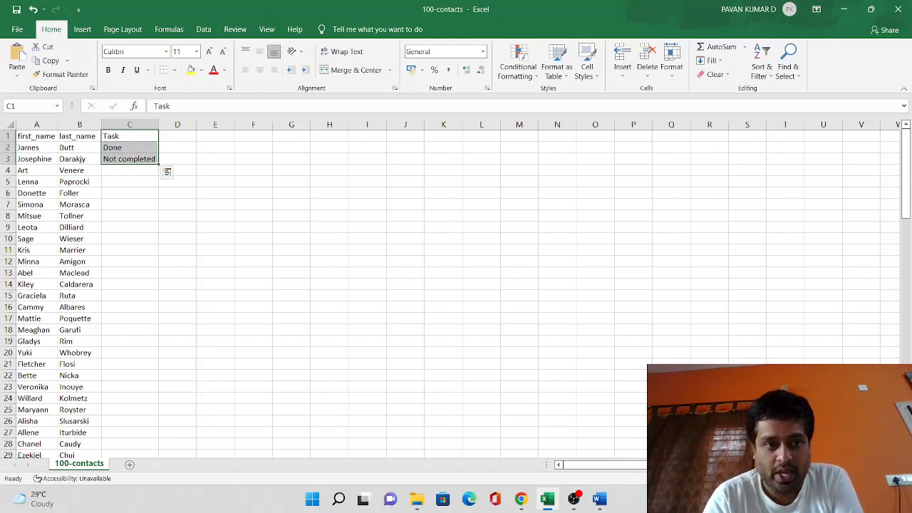
{"action": "key", "text": "Delete"}
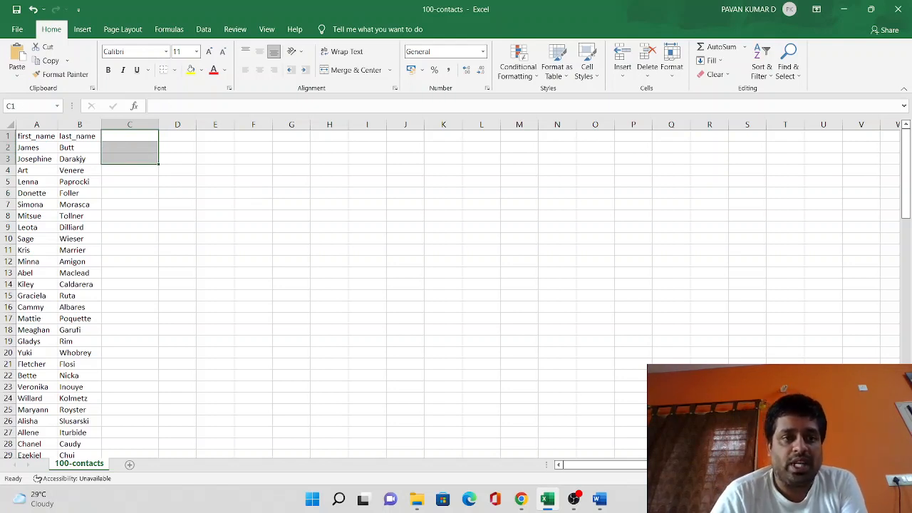
{"action": "left_click", "coordinate": [128, 148]}
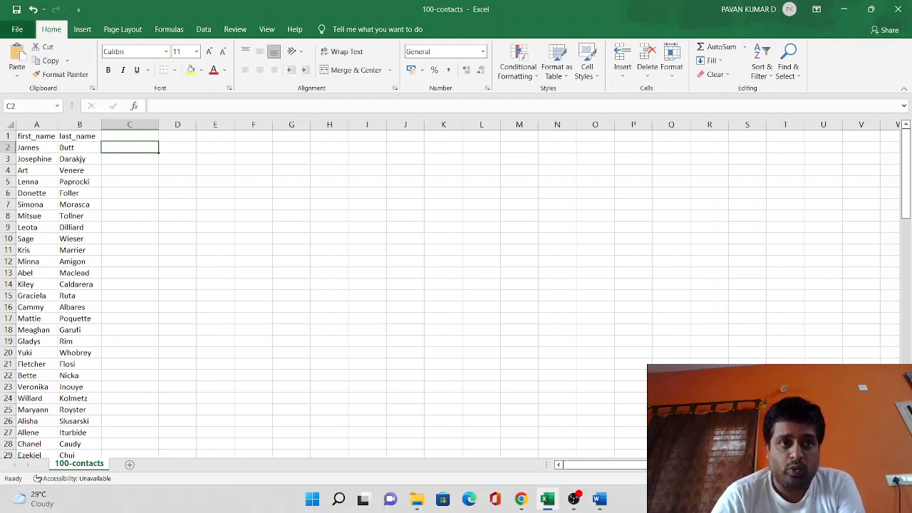
Enable the Developer tab under the ribbon customization options.
{"action": "left_click", "coordinate": [17, 29]}
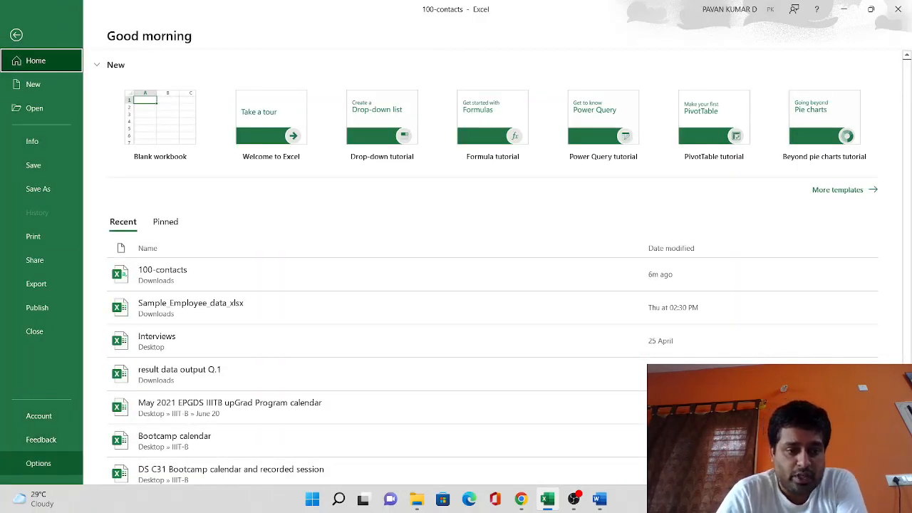
{"action": "left_click", "coordinate": [39, 463]}
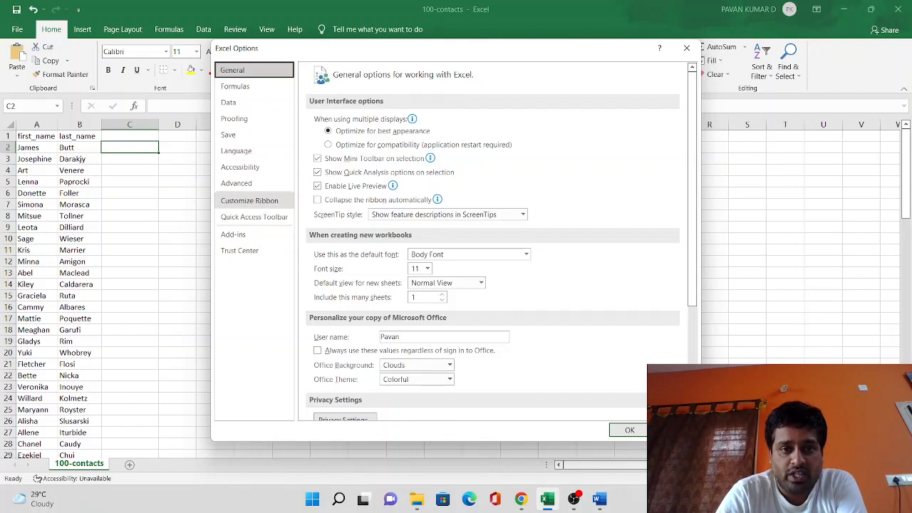
{"action": "left_click", "coordinate": [249, 200]}
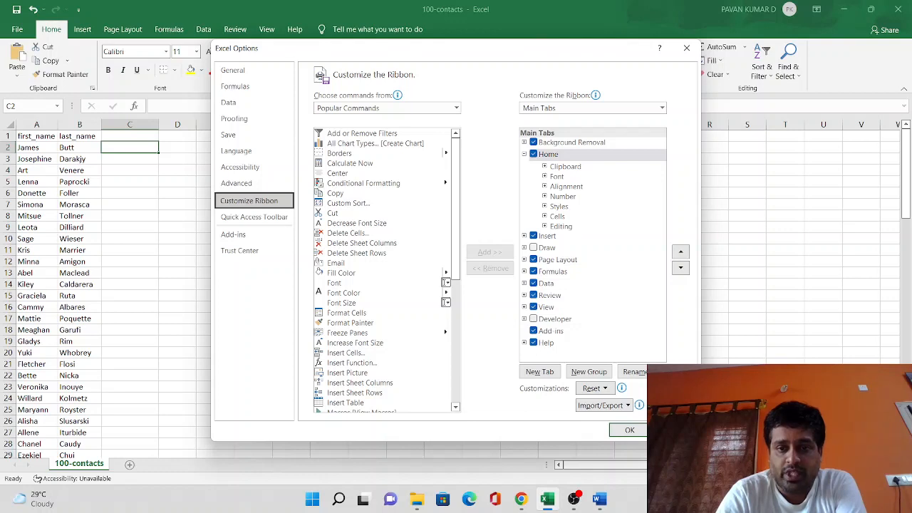
{"action": "left_click", "coordinate": [534, 319]}
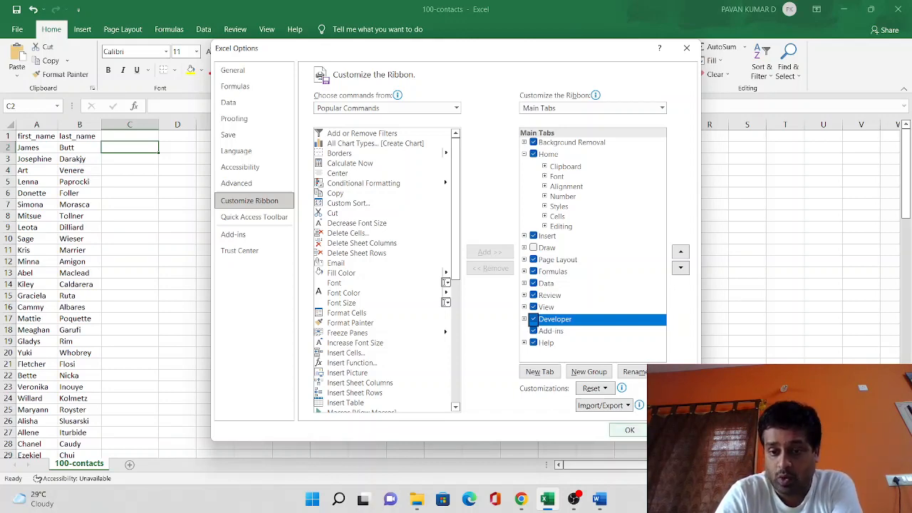
{"action": "left_click", "coordinate": [630, 429]}
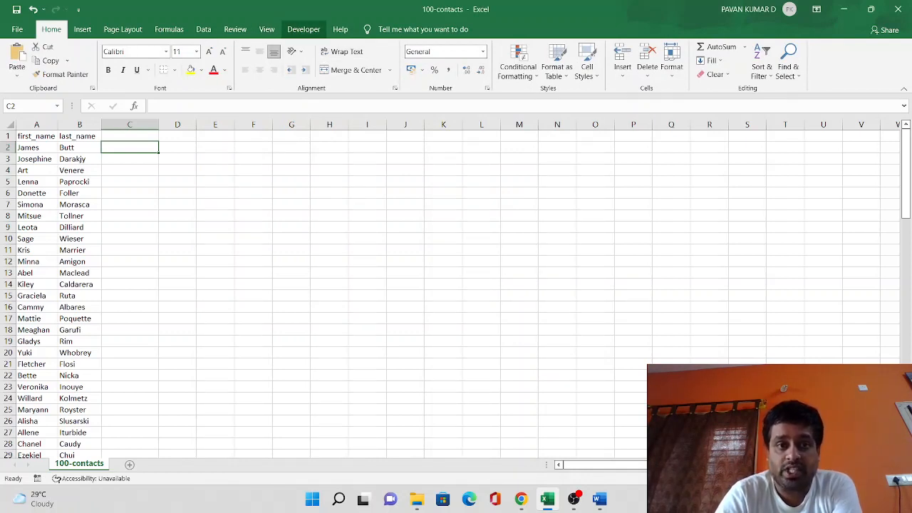
Insert a Check Box form control and position it over cell C2.
{"action": "left_click", "coordinate": [303, 29]}
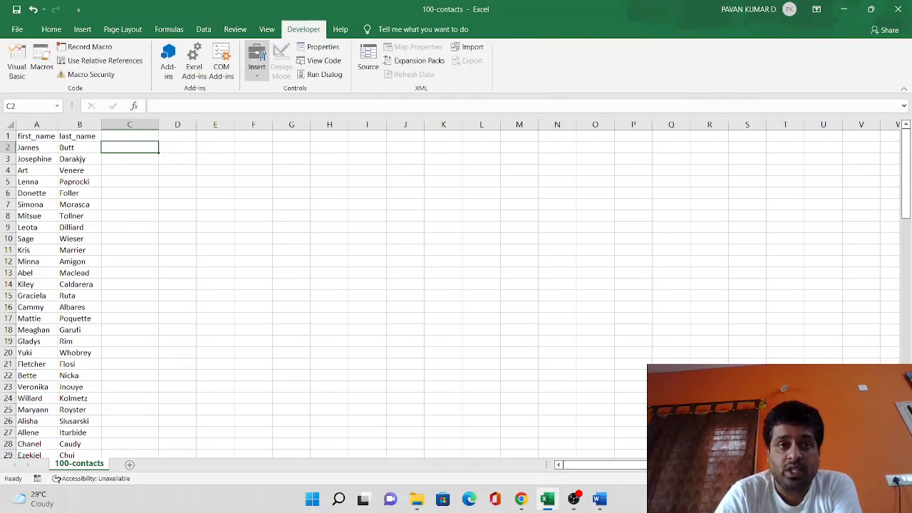
{"action": "left_click", "coordinate": [256, 61]}
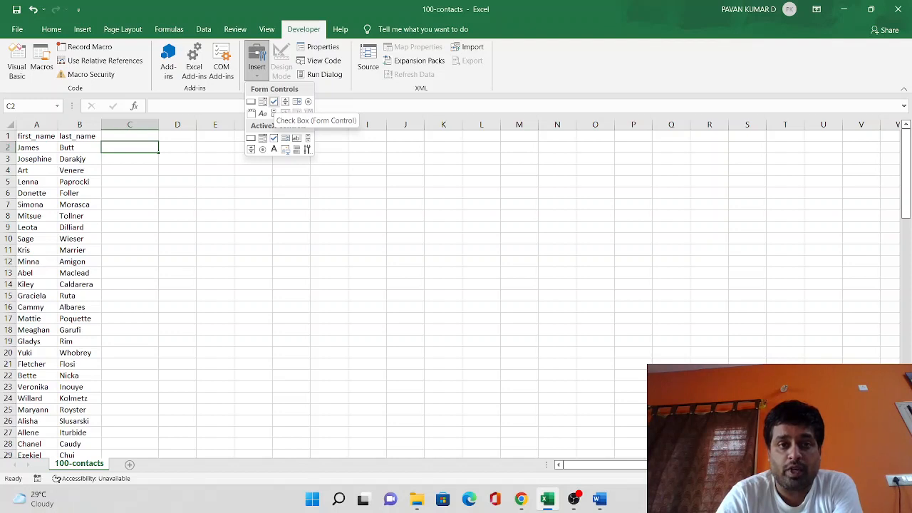
{"action": "left_click", "coordinate": [273, 102]}
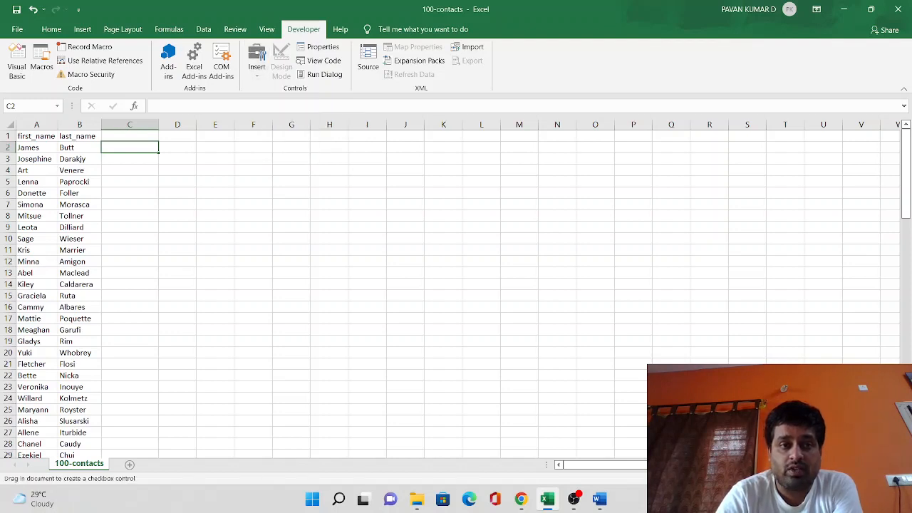
{"action": "left_click", "coordinate": [132, 136]}
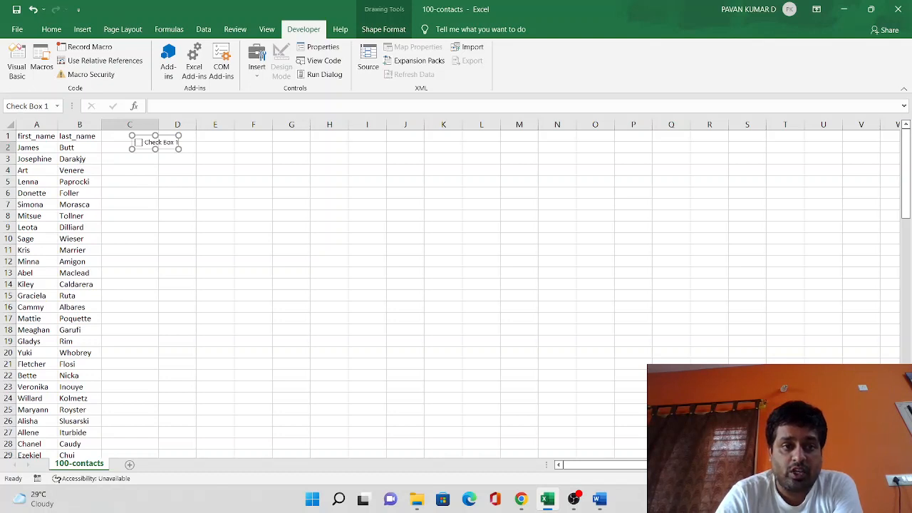
{"action": "left_click_drag", "start_coordinate": [160, 149], "coordinate": [136, 151]}
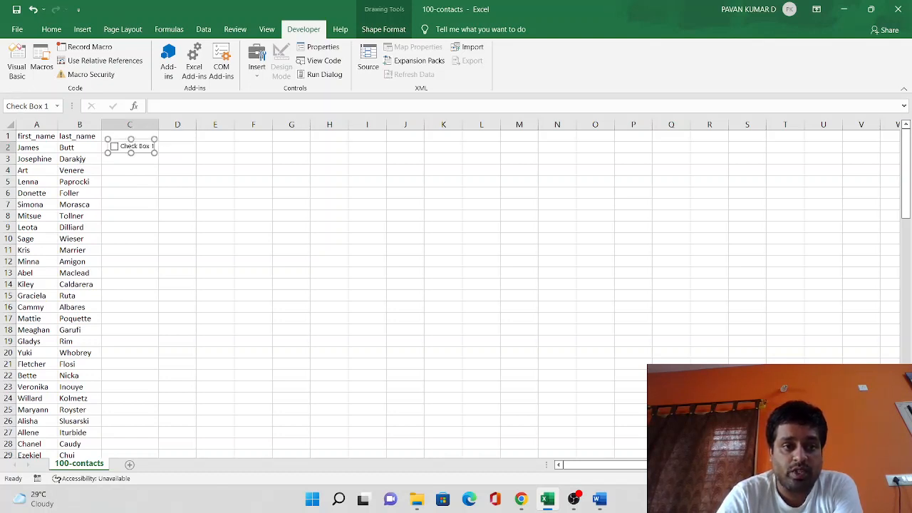
Replace the check box's label text with Done.
{"action": "left_click", "coordinate": [121, 146]}
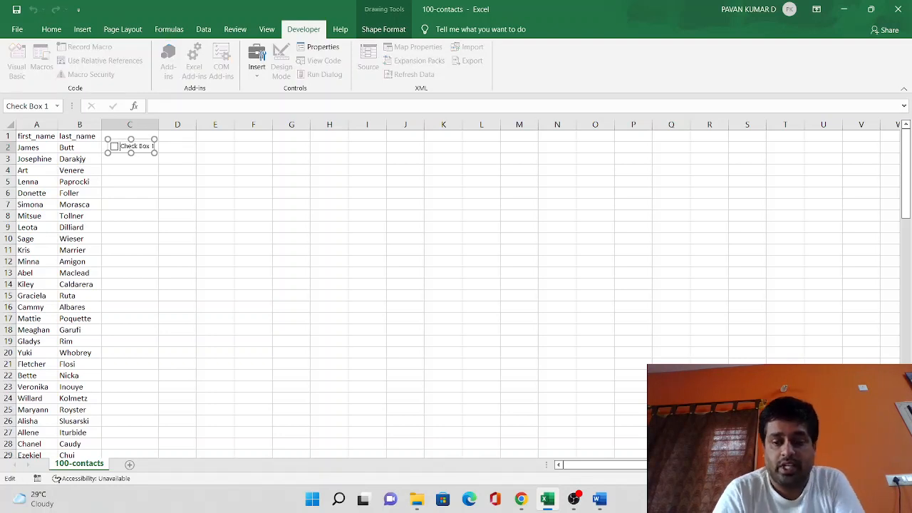
{"action": "key", "text": "Delete"}
{"action": "key", "text": "Delete"}
{"action": "key", "text": "Delete"}
{"action": "key", "text": "Delete"}
{"action": "key", "text": "Delete"}
{"action": "key", "text": "Delete"}
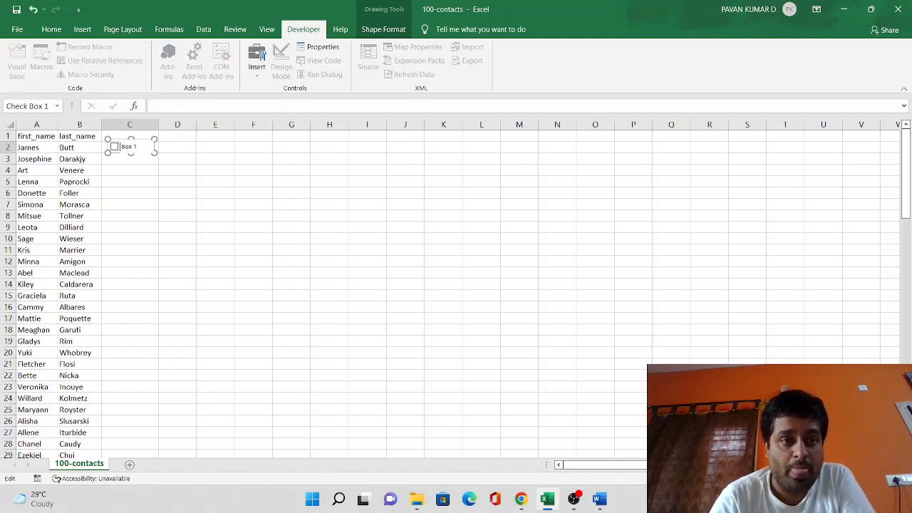
{"action": "key", "text": "Delete"}
{"action": "key", "text": "Delete"}
{"action": "key", "text": "Delete"}
{"action": "key", "text": "Delete"}
{"action": "key", "text": "Delete"}
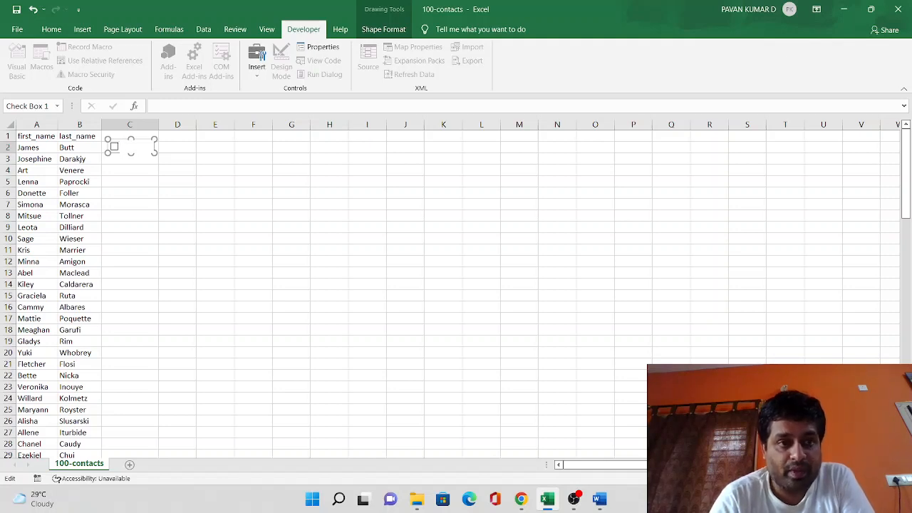
{"action": "type", "text": "Done"}
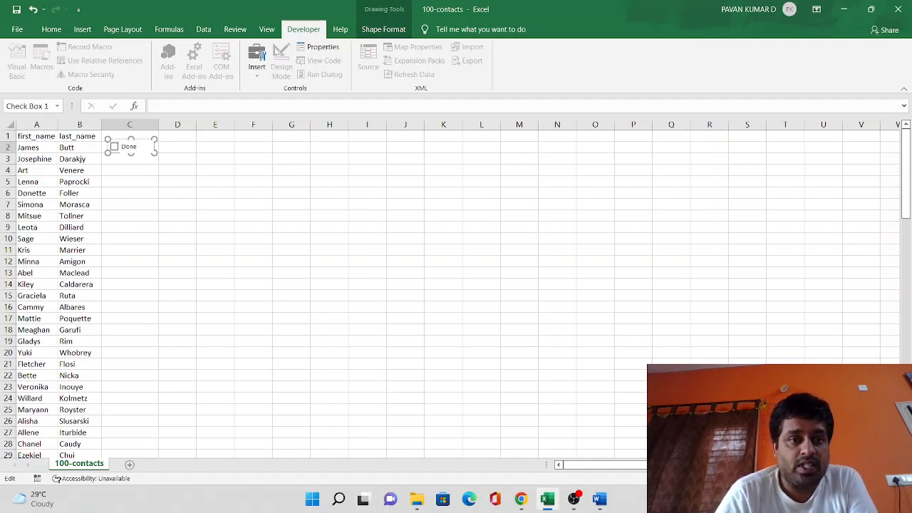
{"action": "key", "text": "Escape"}
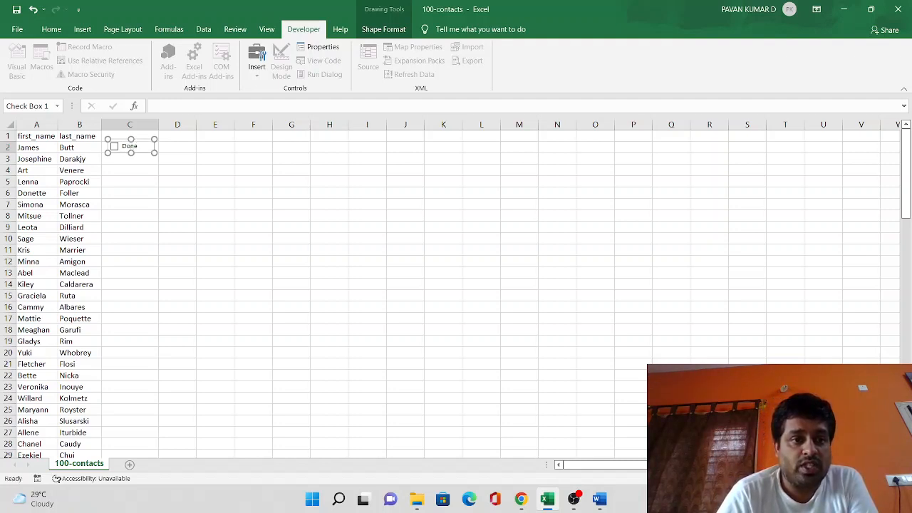
Narrow the Done check box slightly and nudge it down within C2, leaving cell C2 selected.
{"action": "left_click_drag", "start_coordinate": [154, 153], "coordinate": [150, 152]}
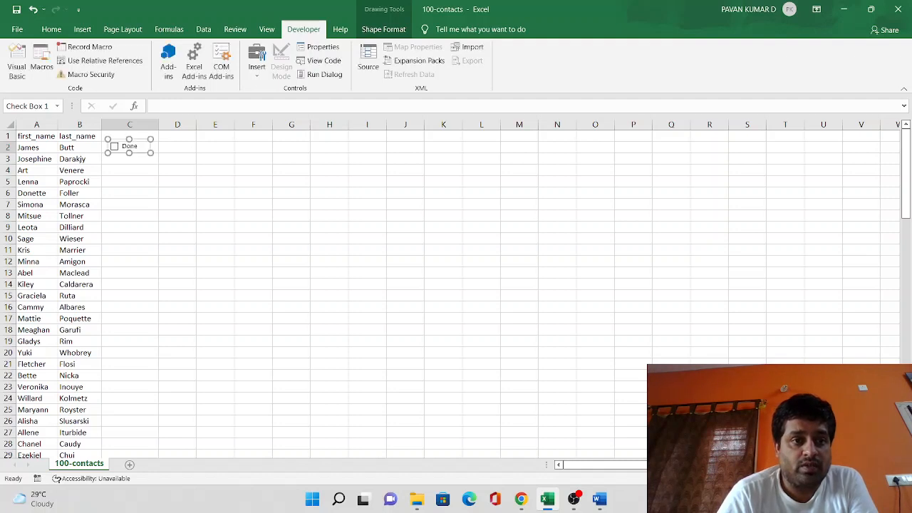
{"action": "key", "text": "Down"}
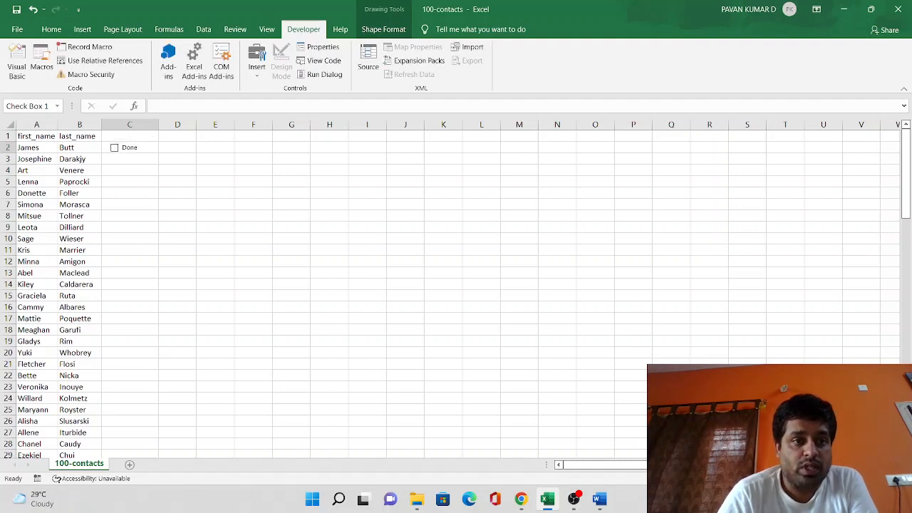
{"action": "left_click", "coordinate": [177, 159]}
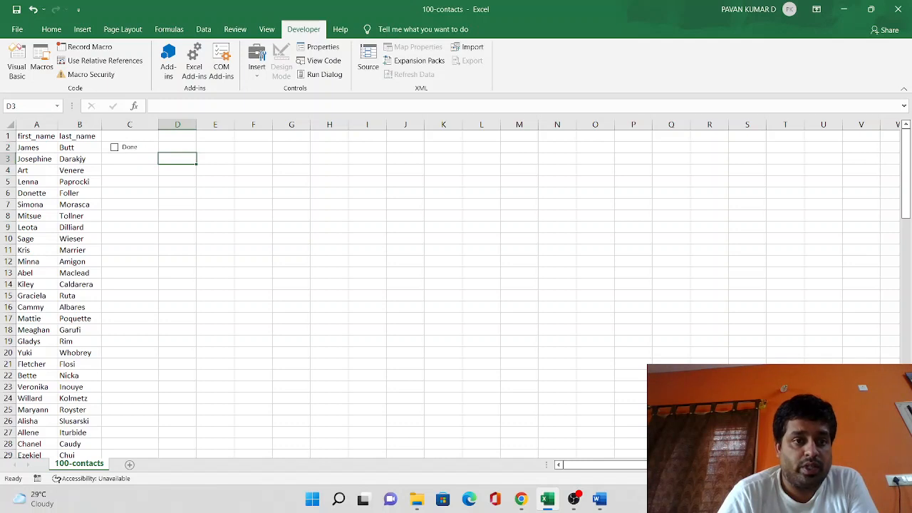
{"action": "left_click", "coordinate": [154, 147]}
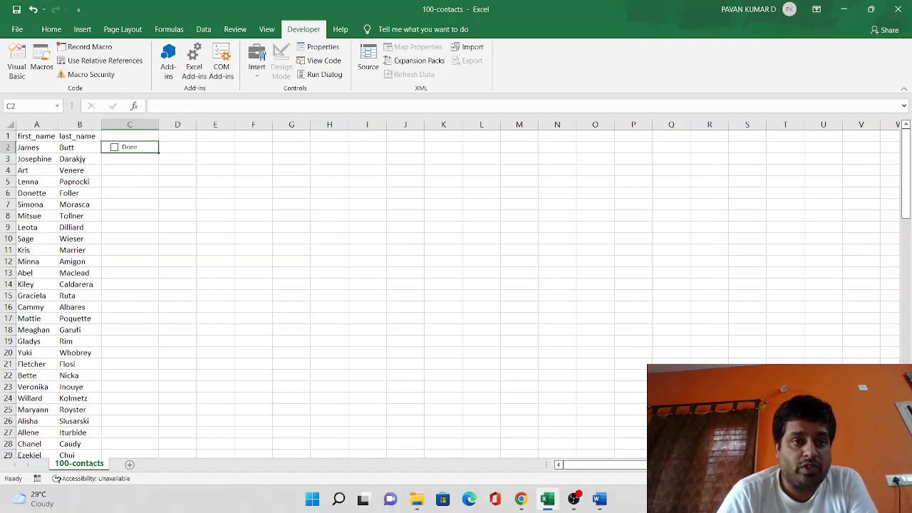
Fill the Done check box from C2 down column C alongside the contacts.
{"action": "left_click_drag", "start_coordinate": [158, 152], "coordinate": [158, 447]}
{"action": "left_click", "coordinate": [177, 283]}
{"action": "scroll", "coordinate": [176, 283], "scroll_direction": "up", "scroll_amount": 1}
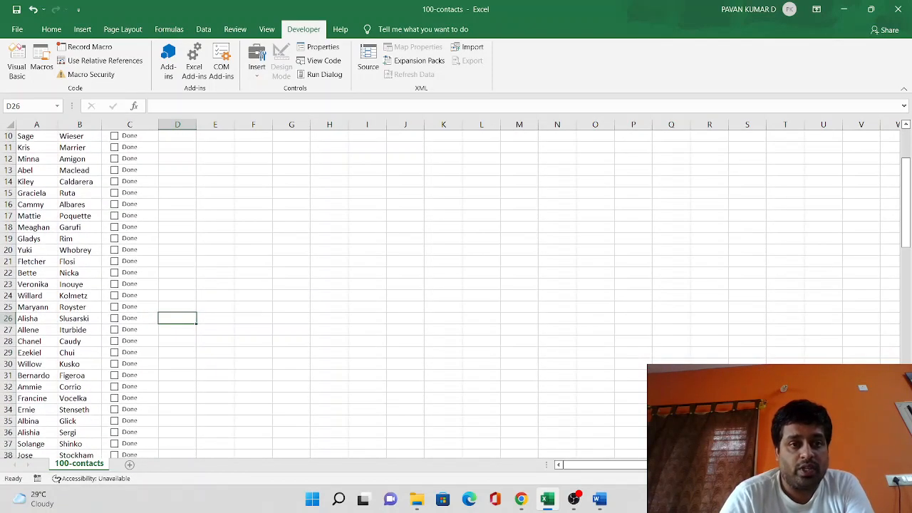
{"action": "left_click_drag", "start_coordinate": [906, 203], "coordinate": [906, 171]}
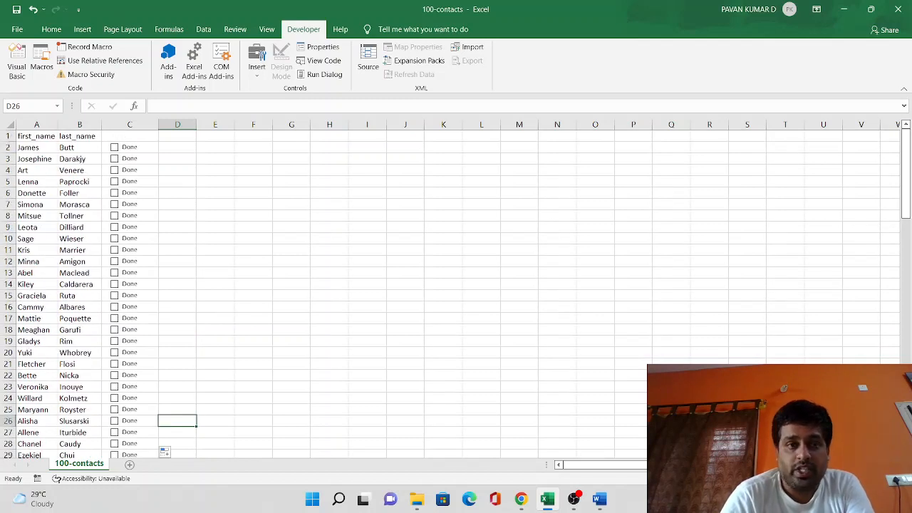
Enter Task as the header of the check box column in cell C1.
{"action": "left_click", "coordinate": [130, 136]}
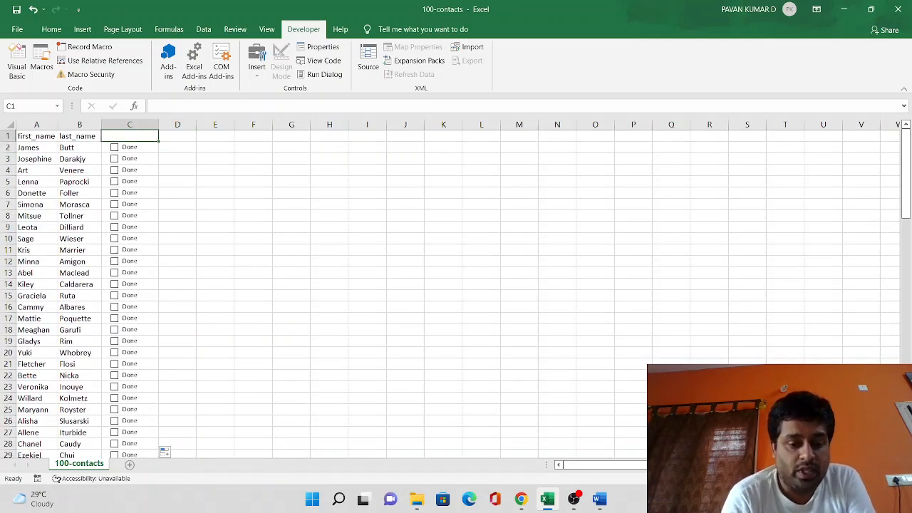
{"action": "type", "text": "Task"}
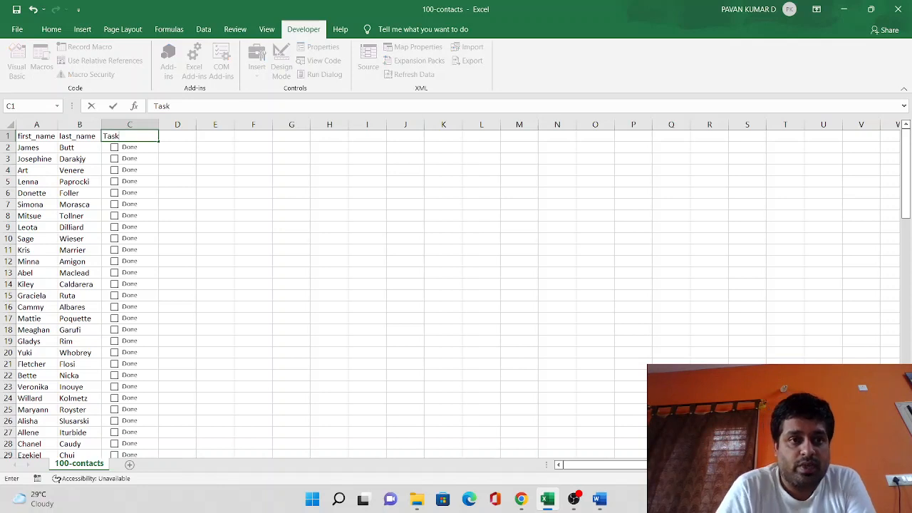
{"action": "left_click", "coordinate": [216, 158]}
Centre the contents of the whole Task column horizontally.
{"action": "left_click", "coordinate": [130, 125]}
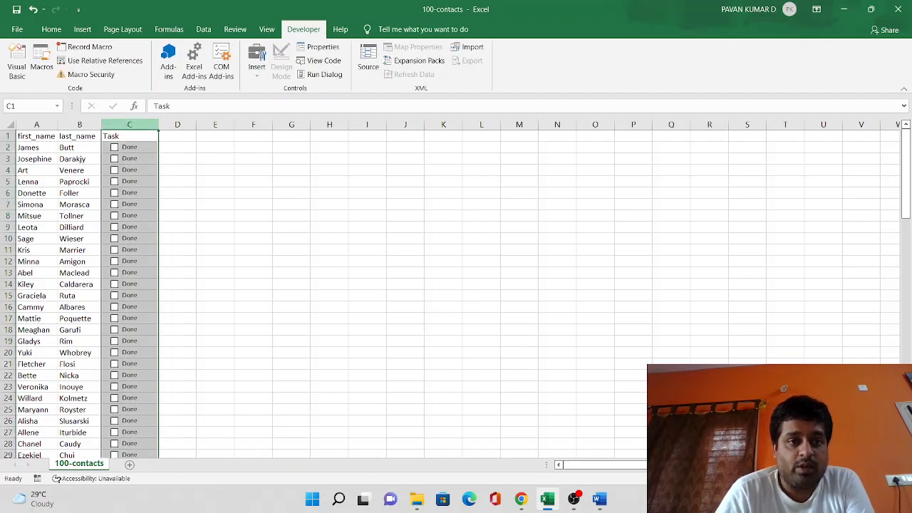
{"action": "left_click", "coordinate": [52, 29]}
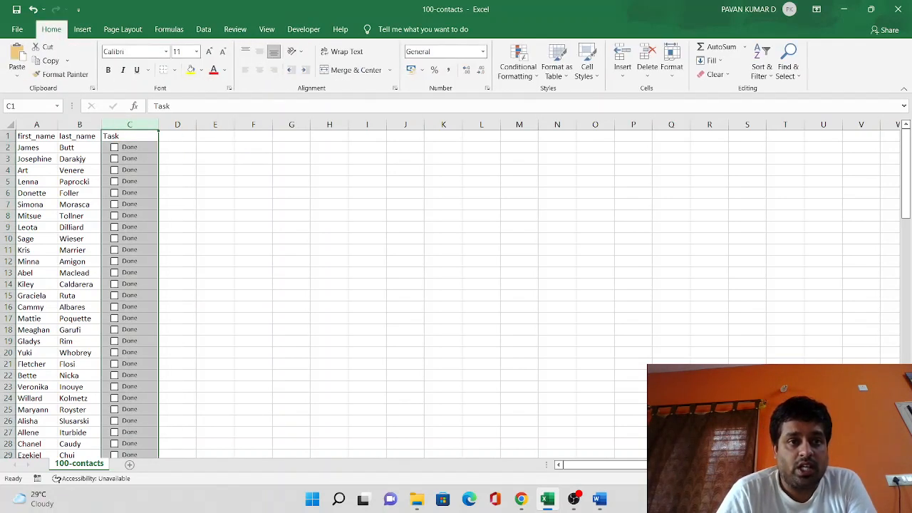
{"action": "left_click", "coordinate": [259, 70]}
Tick the Done check boxes in rows 2, 4, 5 and 6.
{"action": "left_click", "coordinate": [252, 192]}
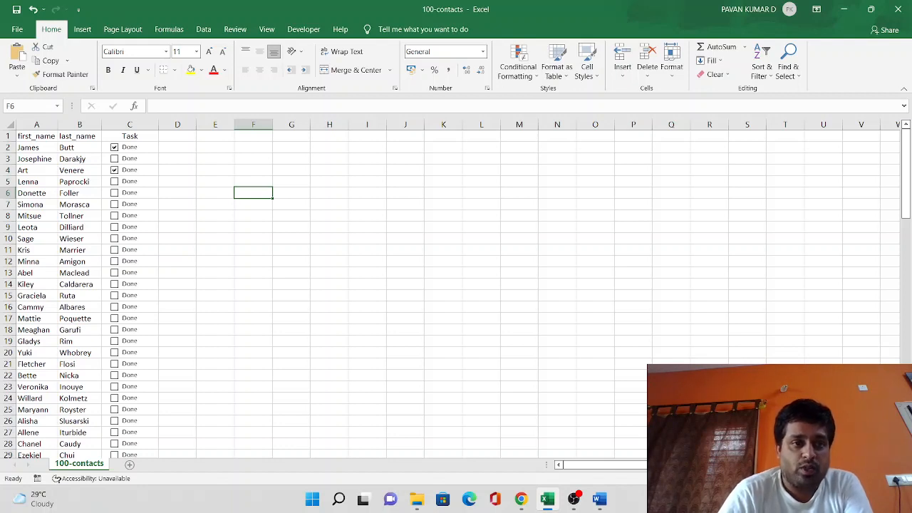
{"action": "left_click", "coordinate": [114, 181]}
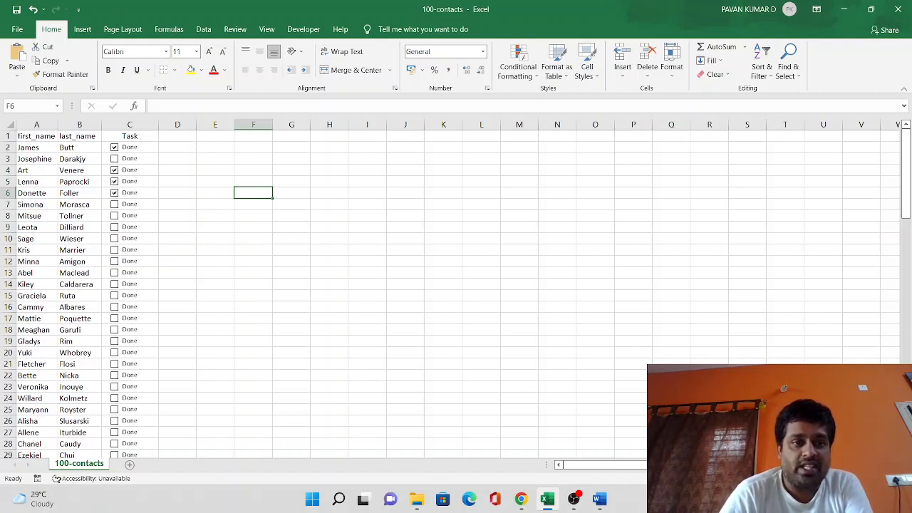
Enter Completed in D2 and Not completed in D3, and fit column D's width to the text.
{"action": "left_click", "coordinate": [177, 148]}
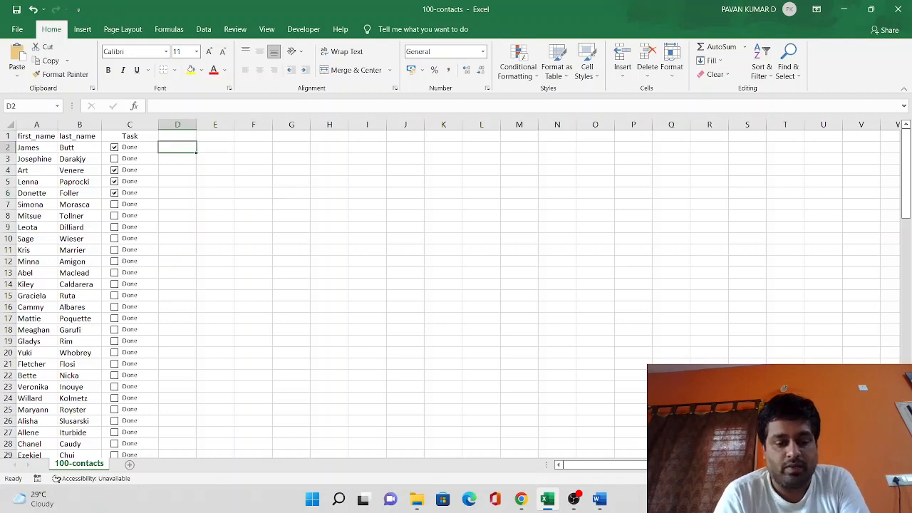
{"action": "type", "text": "Completed"}
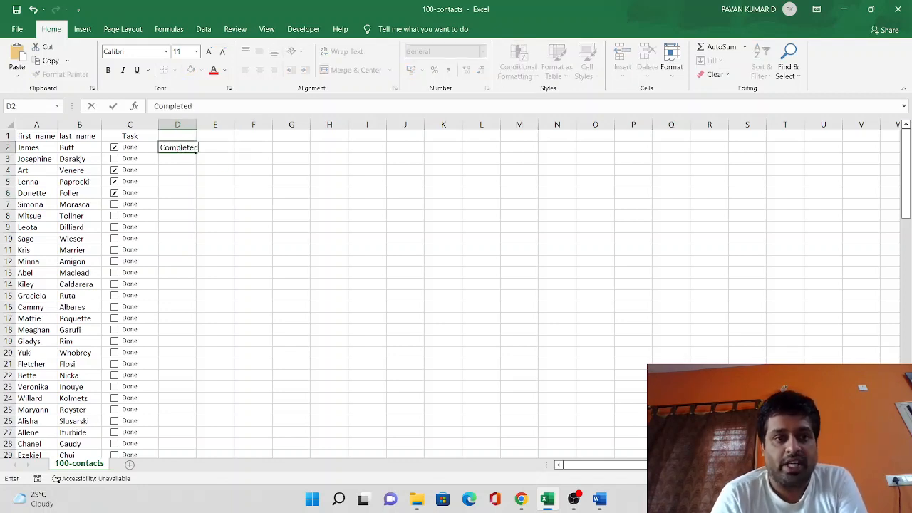
{"action": "key", "text": "Return"}
{"action": "type", "text": "N"}
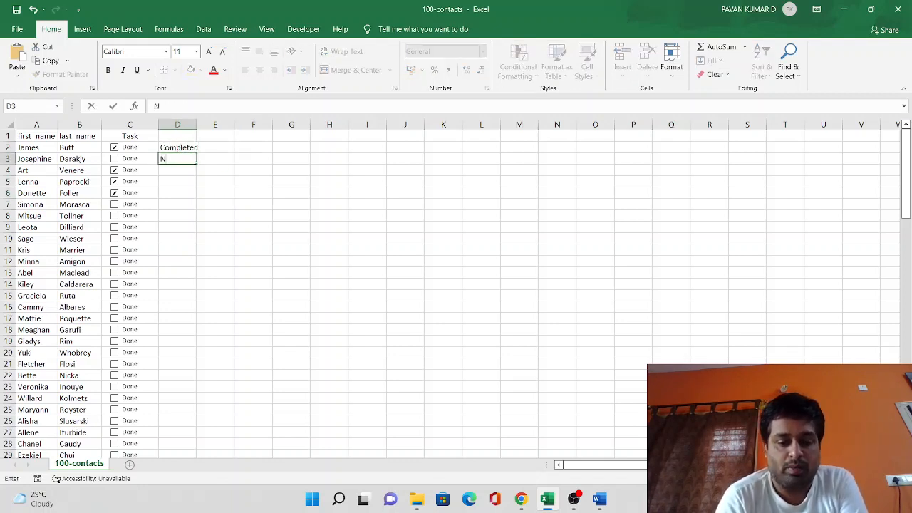
{"action": "type", "text": "ot completed"}
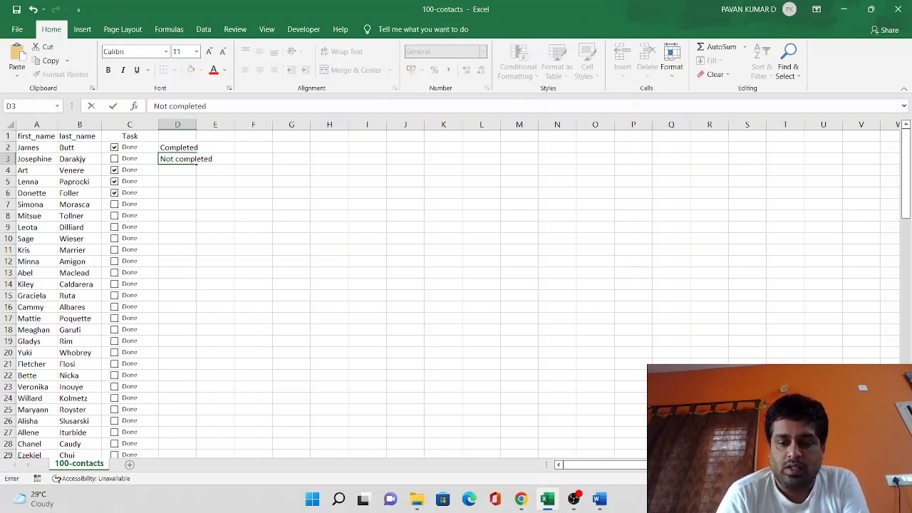
{"action": "key", "text": "Return"}
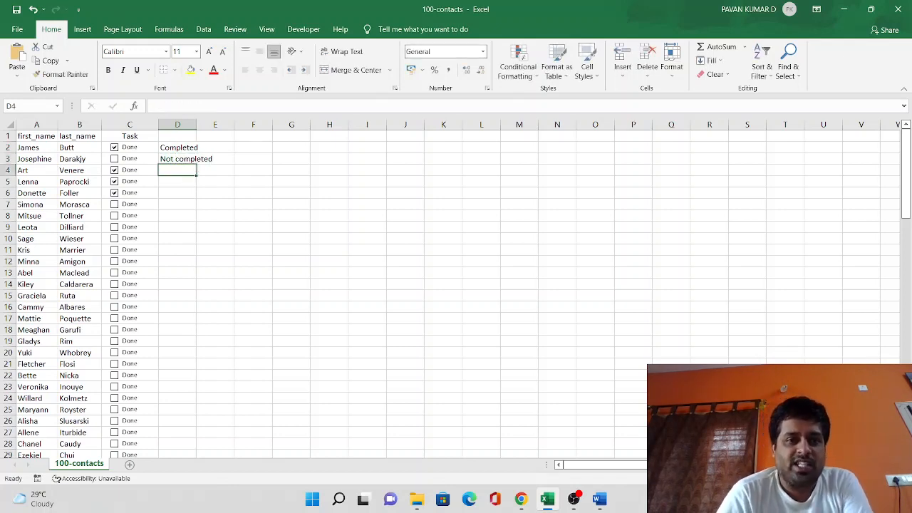
{"action": "double_click", "coordinate": [197, 124]}
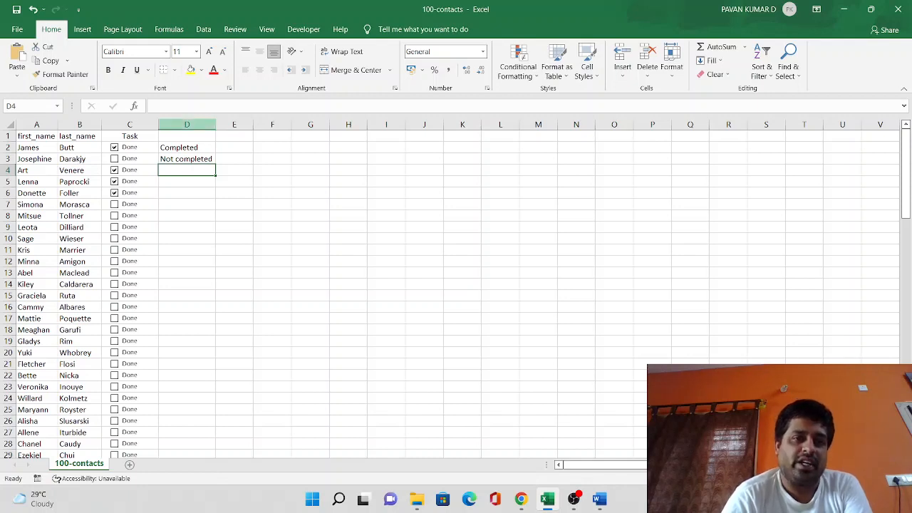
Clear all the status text from column D.
{"action": "left_click", "coordinate": [187, 125]}
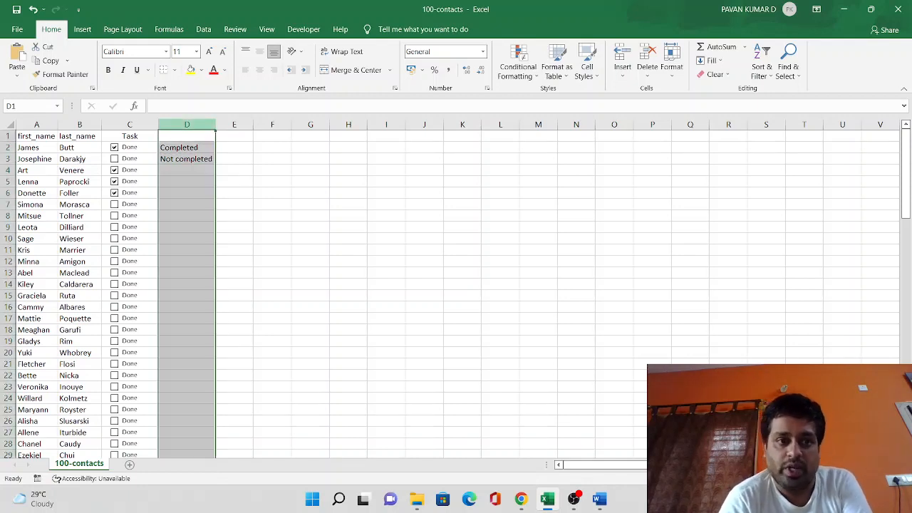
{"action": "key", "text": "Delete"}
{"action": "left_click", "coordinate": [349, 239]}
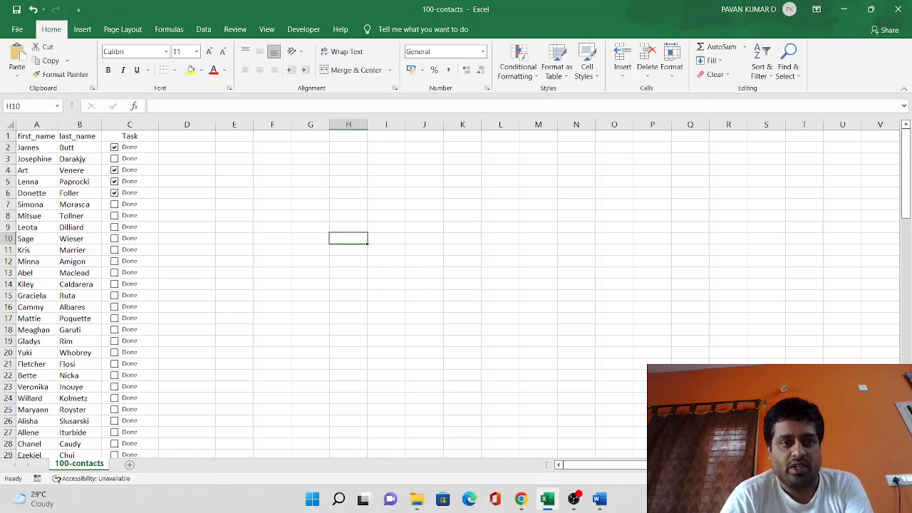
Select the Task header cell C1 and switch to Document1 in Word.
{"action": "left_click", "coordinate": [130, 136]}
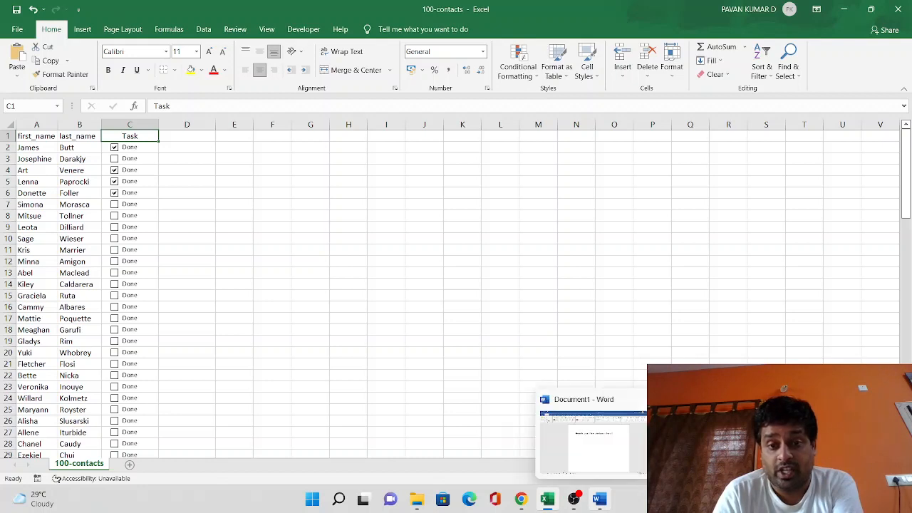
{"action": "left_click", "coordinate": [599, 499]}
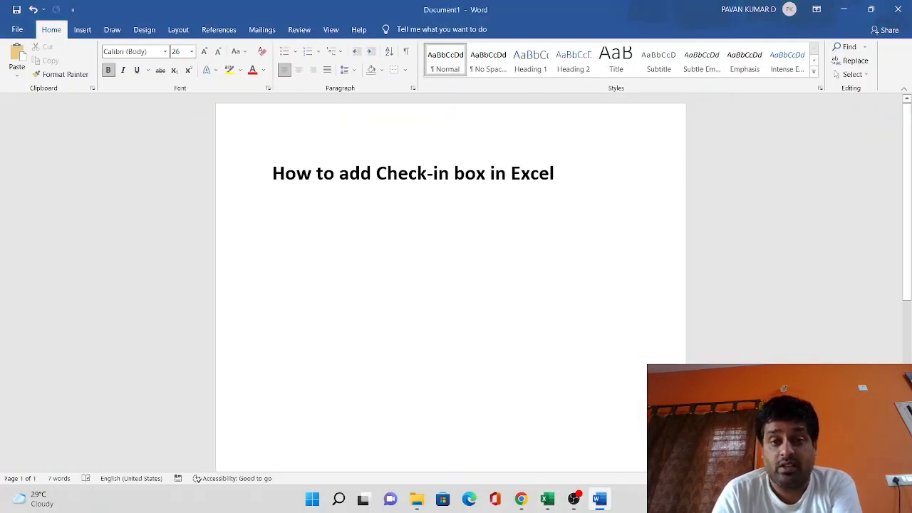